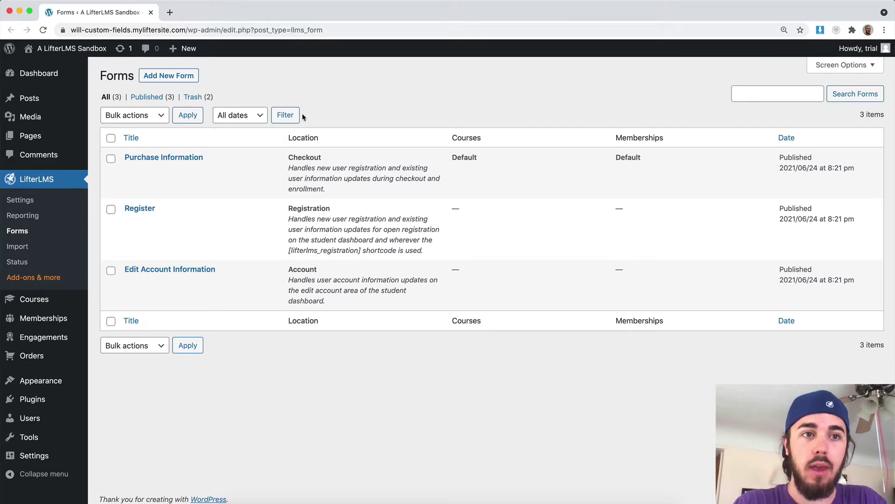
Step: Open the Purchase Information form from LifterLMS Forms in the block editor
click(149, 158)
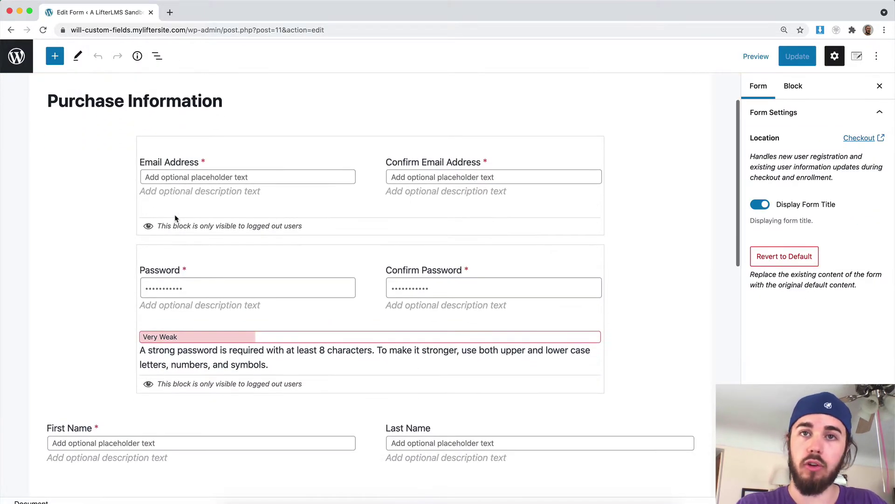
Step: Scroll to the end of the checkout form and select the License Number field to show its Block settings
scroll(175, 218, down, 5)
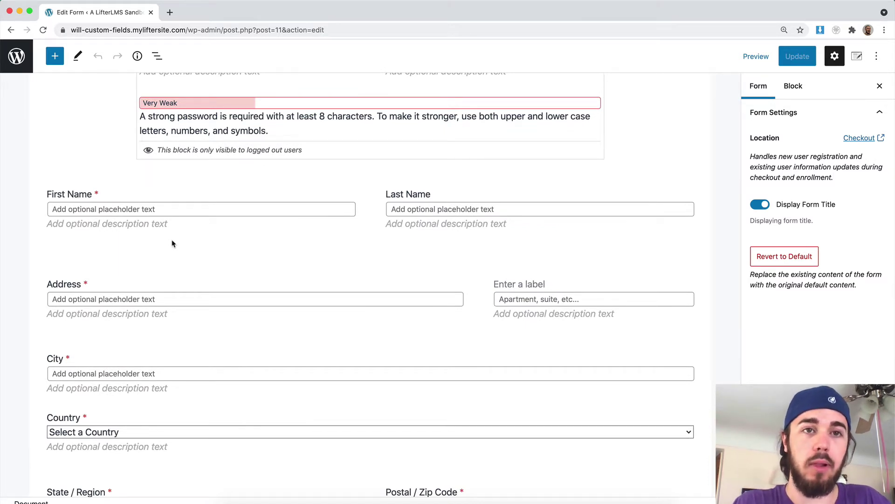
scroll(173, 244, down, 1)
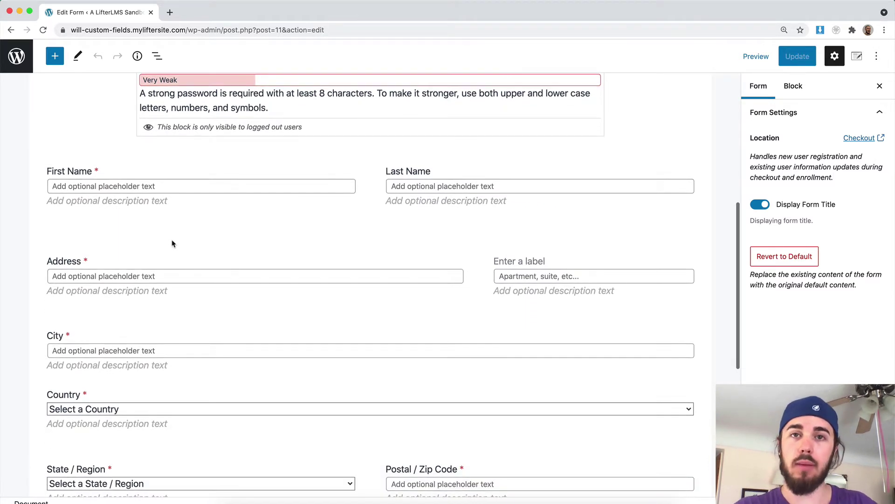
scroll(173, 244, down, 4)
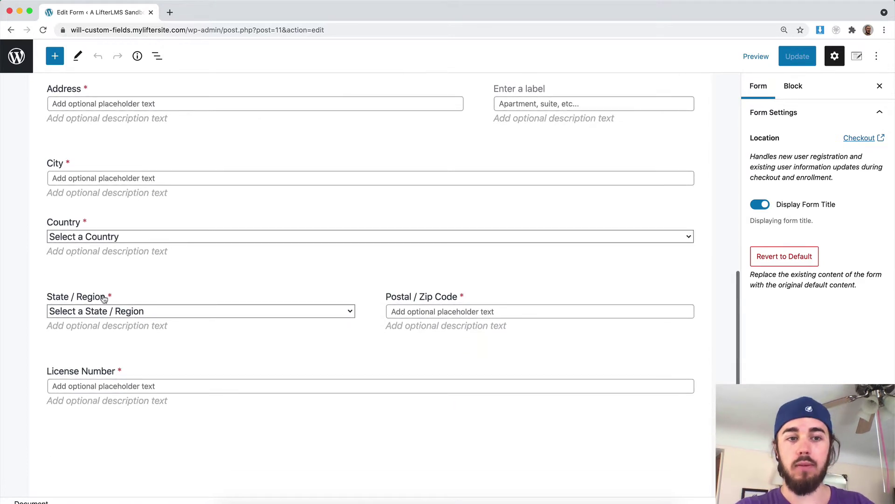
click(57, 65)
scroll(75, 280, down, 5)
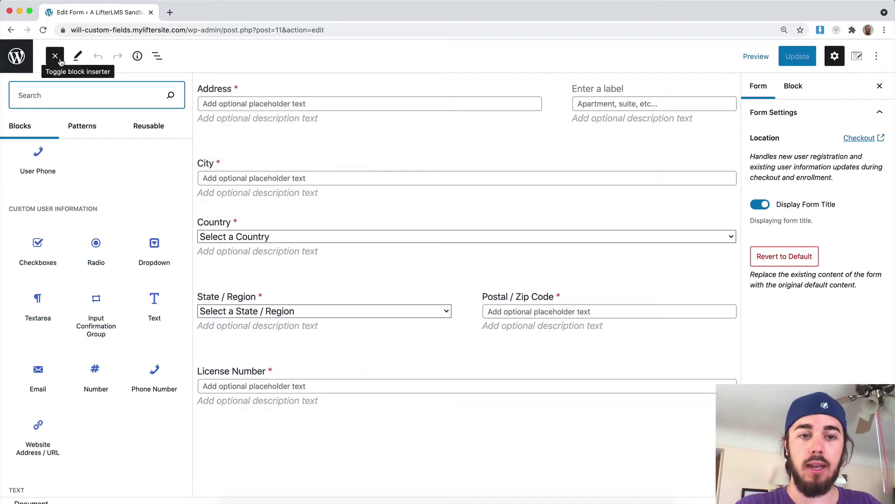
click(59, 61)
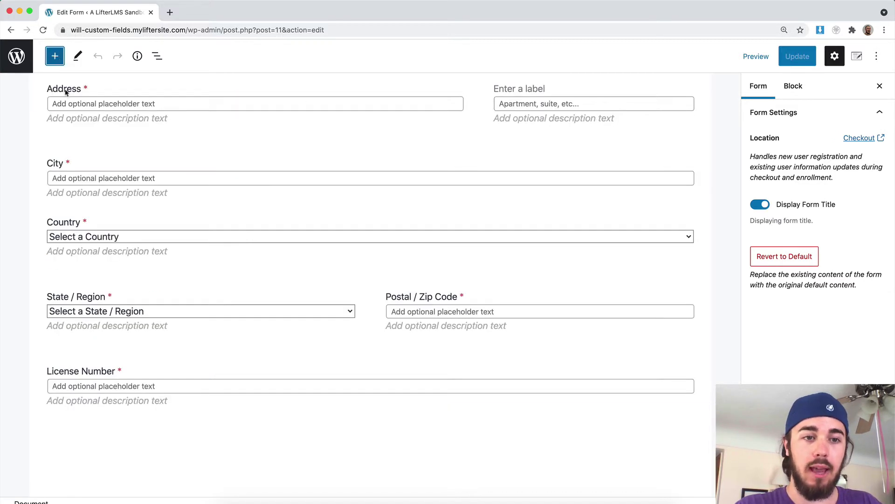
click(85, 385)
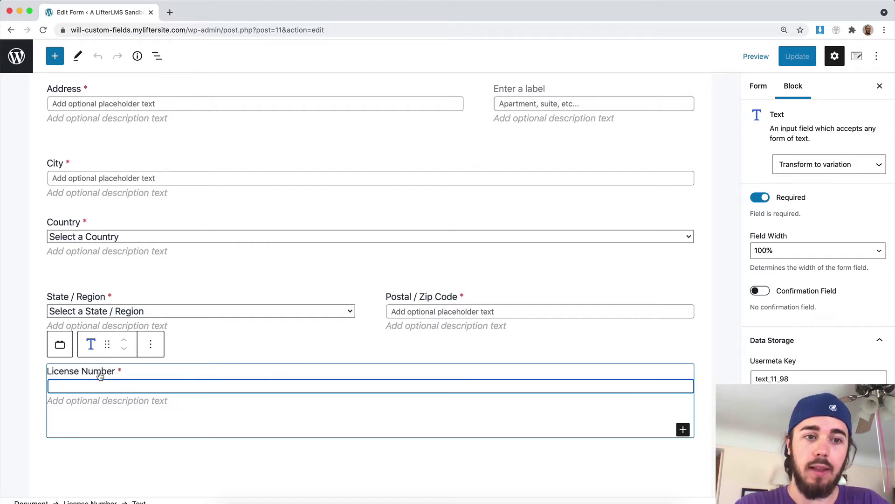
Step: Select the License Number field's usermeta key value, text_11_98, in the Block sidebar
click(758, 379)
key(super+a)
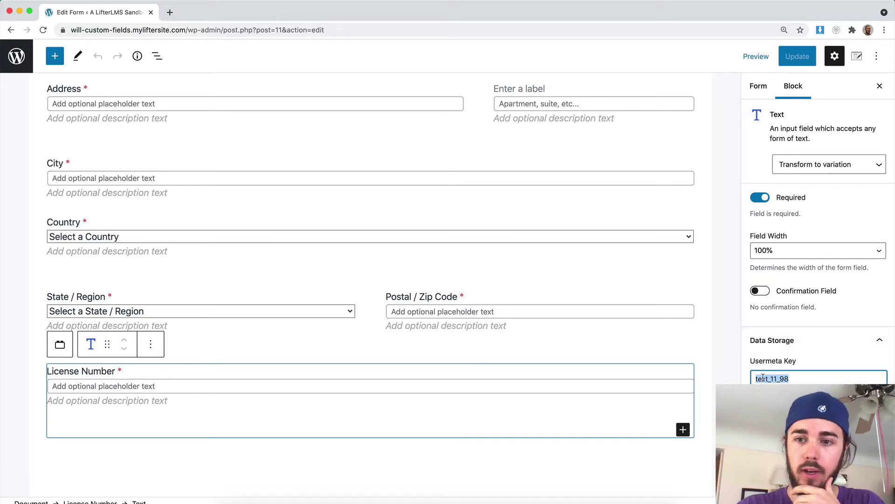
Step: Open the admin dashboard in a new tab and start a new certificate under Engagements > Certificates
right_click(20, 67)
click(28, 60)
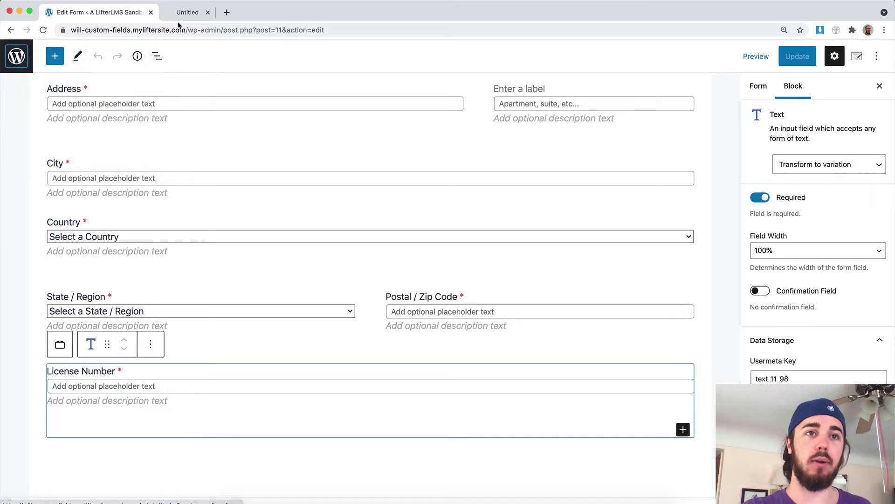
click(184, 16)
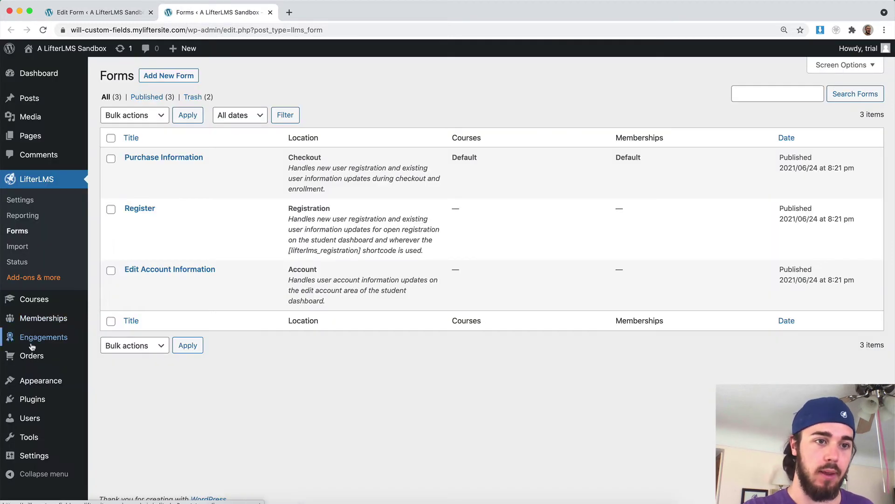
mouse_move(33, 341)
click(108, 385)
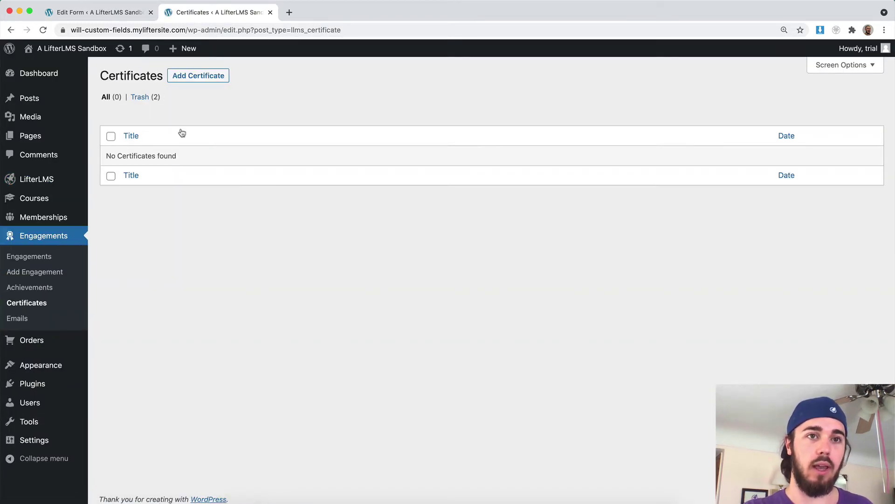
click(189, 81)
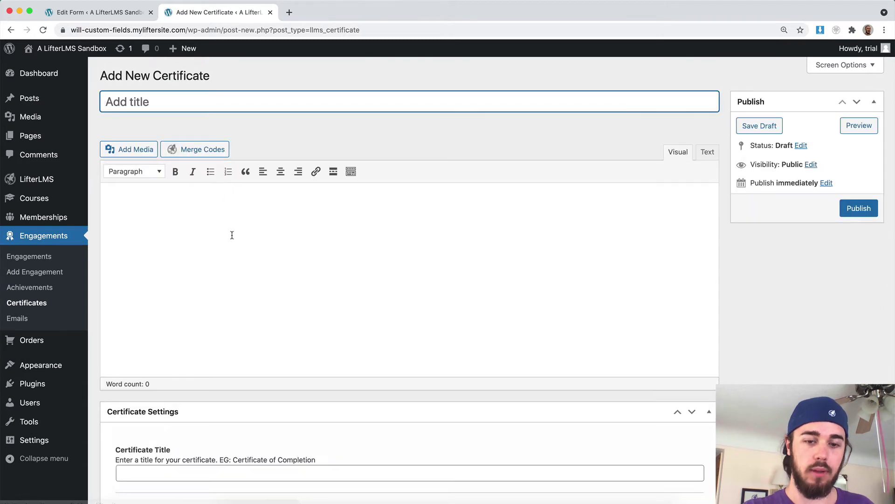
Step: Title the certificate 'My Certificate' and begin its body with '[llms-use'
text(My Certificate)
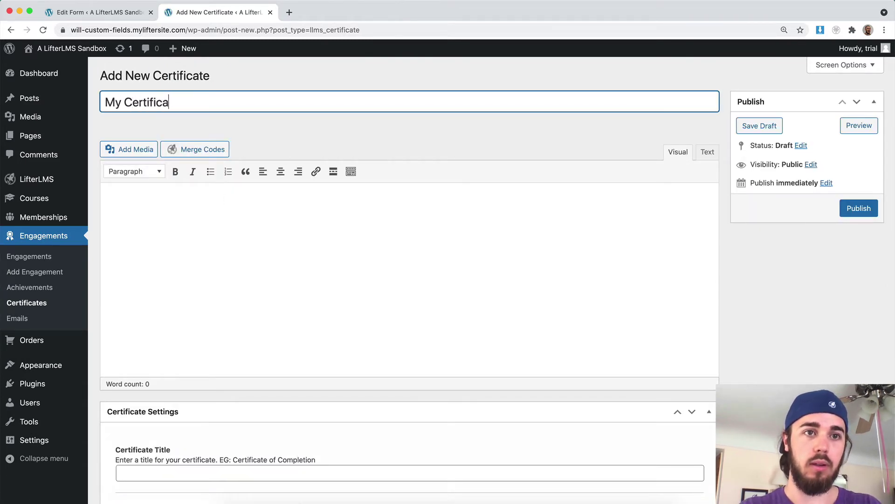
click(263, 353)
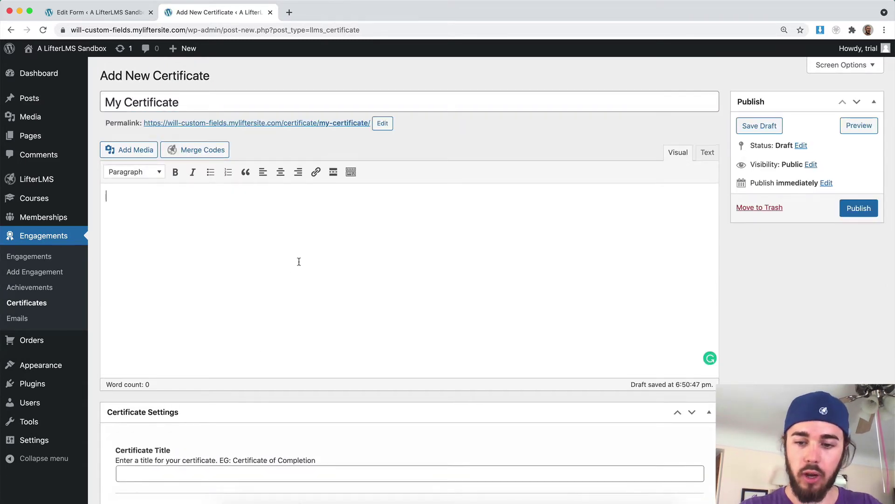
text([ll)
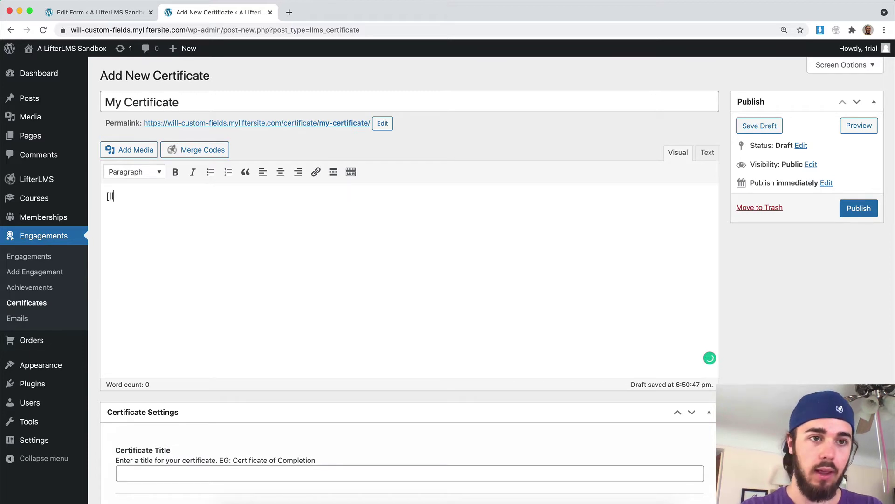
text(ms-user)
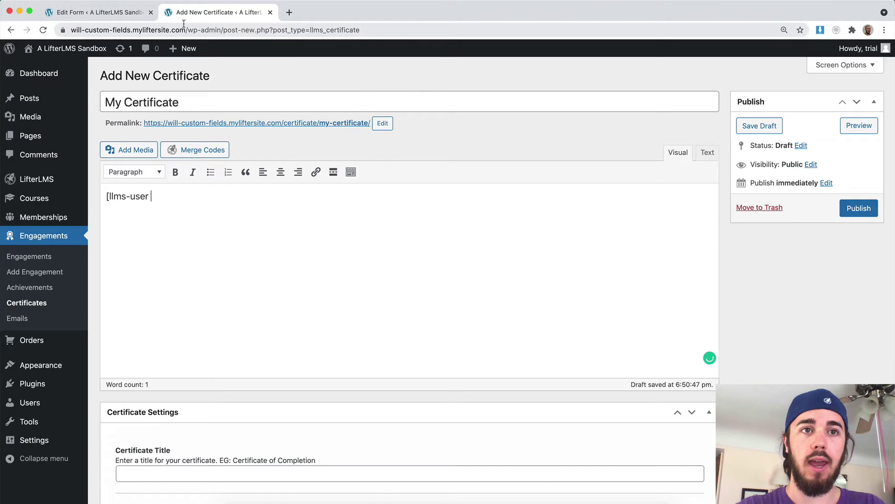
Step: Change the License Number usermeta key to license_number, update the form, and select the new key
key(ctrl+shift+Tab)
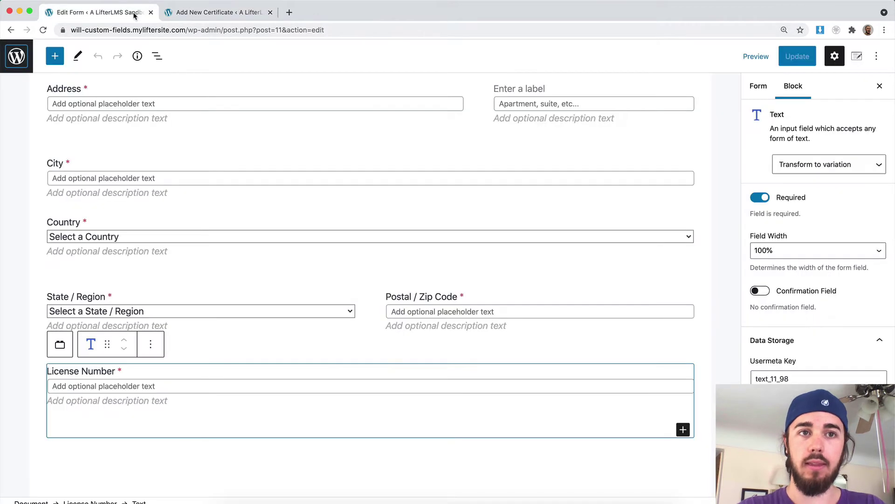
double_click(791, 381)
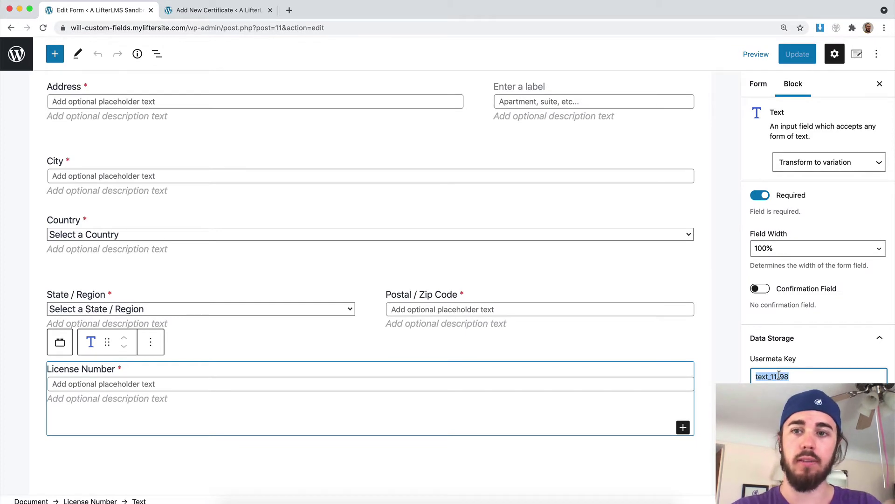
text(lice)
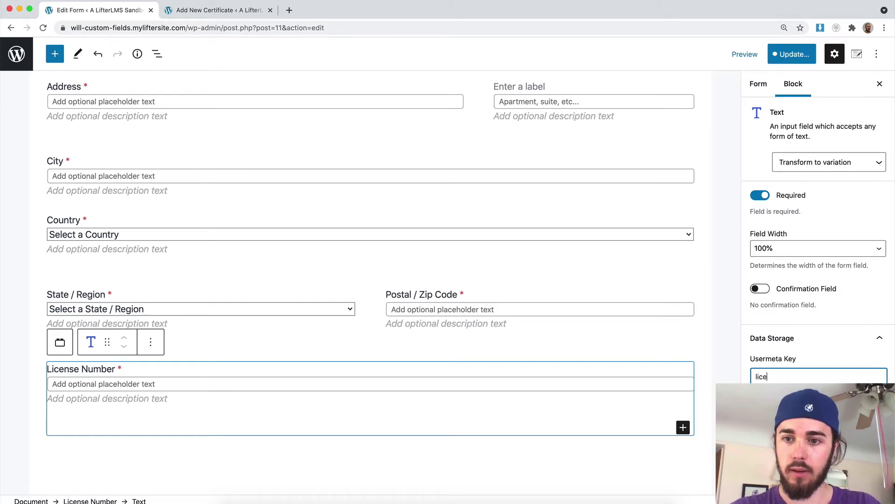
text(nse)
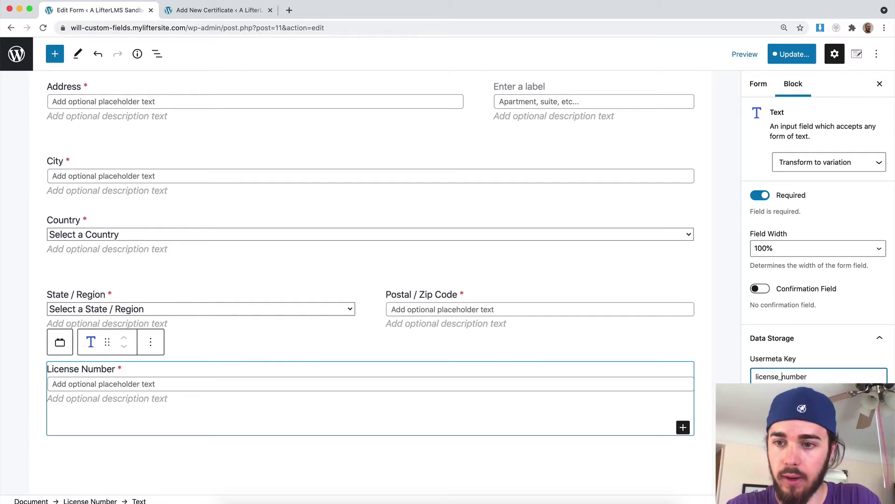
click(793, 54)
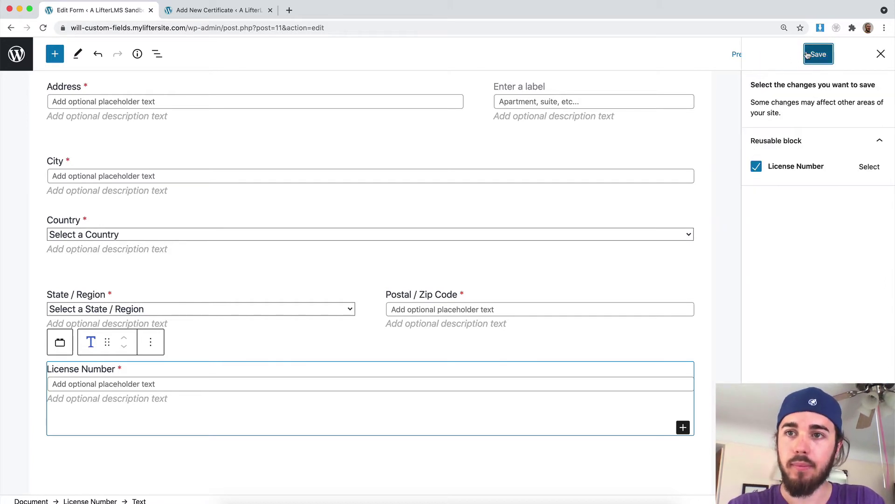
click(765, 112)
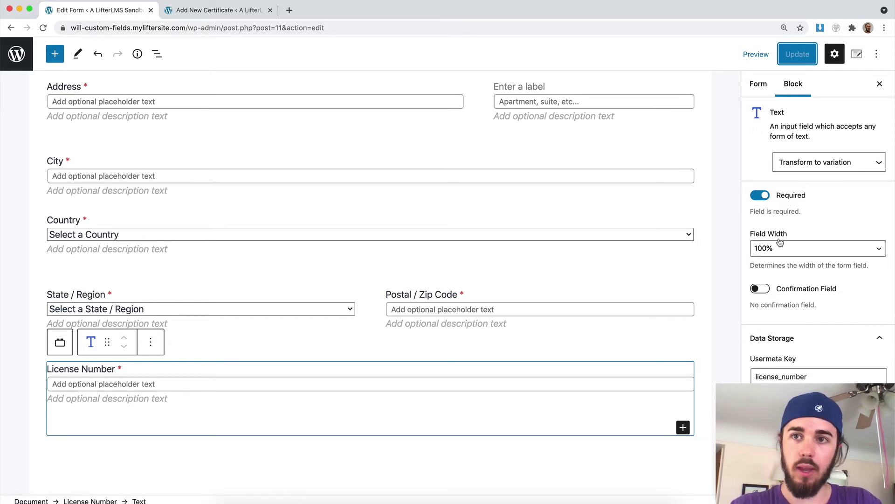
double_click(801, 376)
key(super+c)
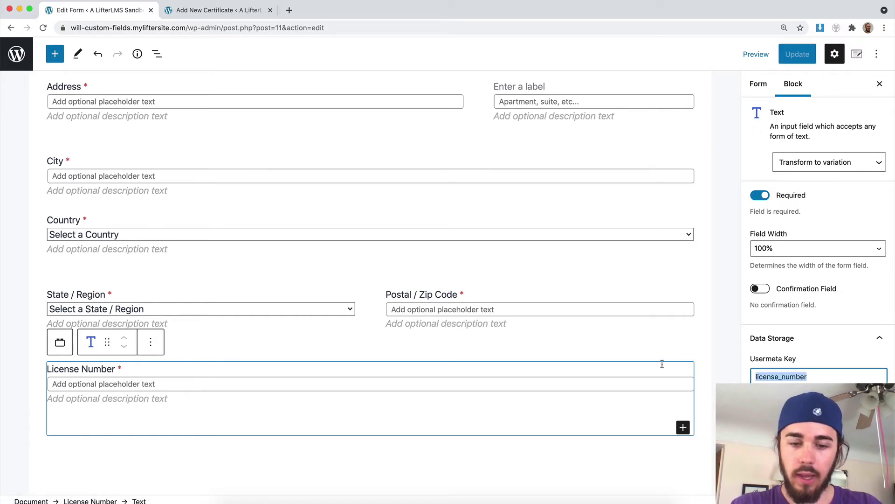
Step: Complete the shortcode as [llms-user license_number] and publish My Certificate
click(231, 11)
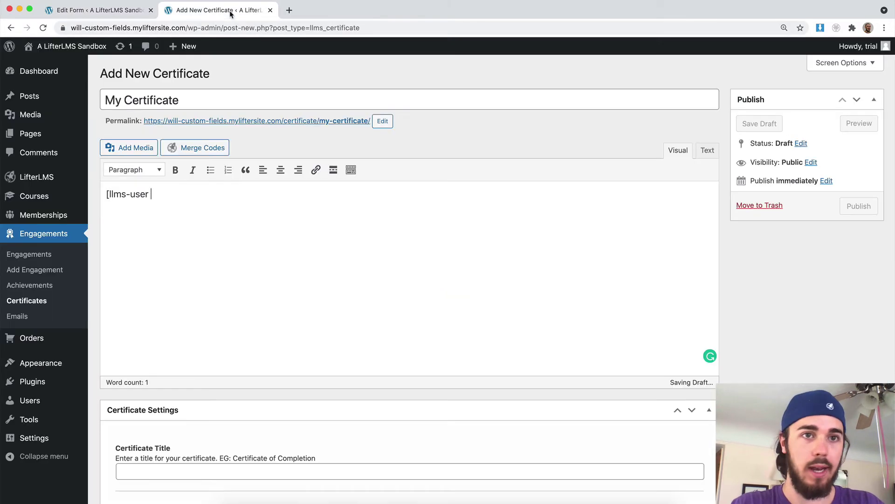
key(super+v)
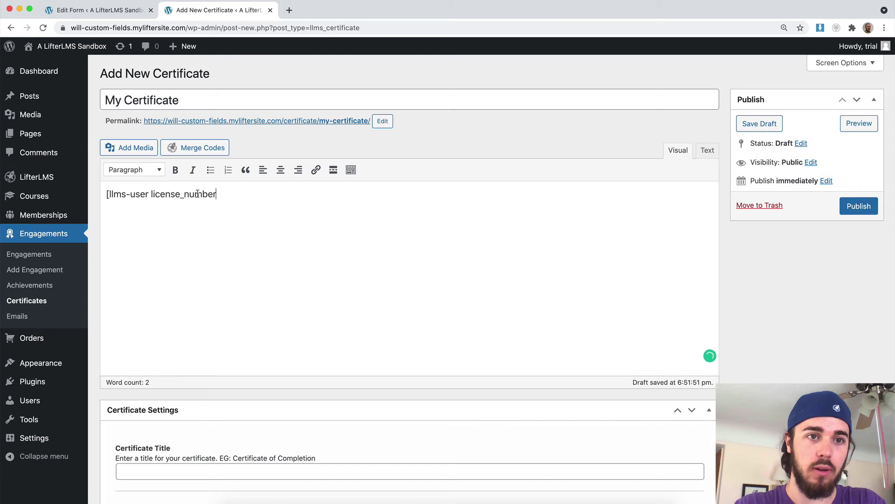
text(])
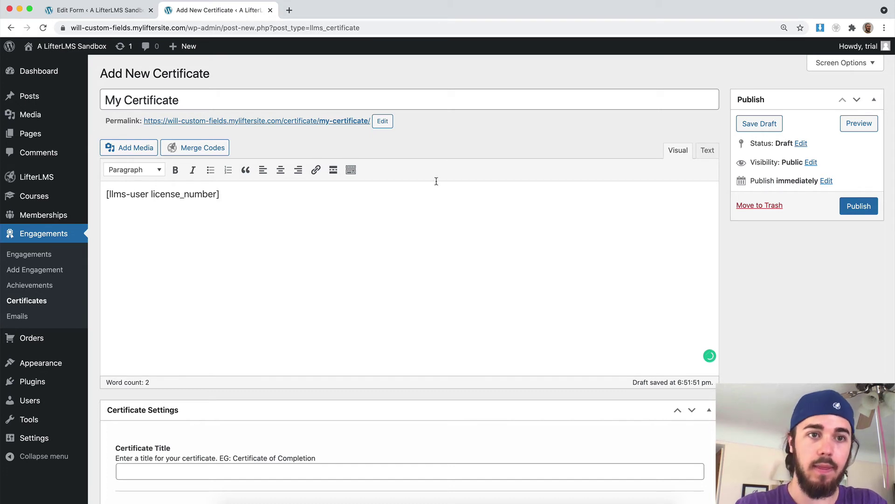
click(853, 205)
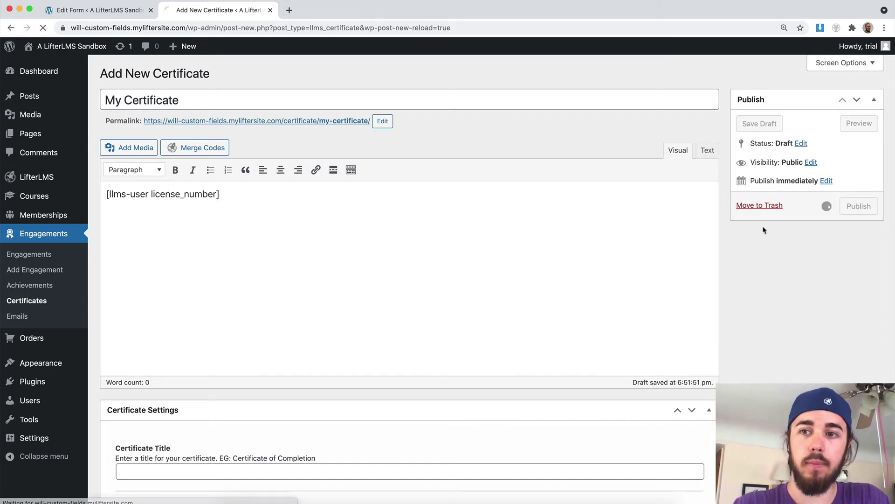
Step: Open the published certificate view in a new tab, then go back to the certificate editor
right_click(233, 47)
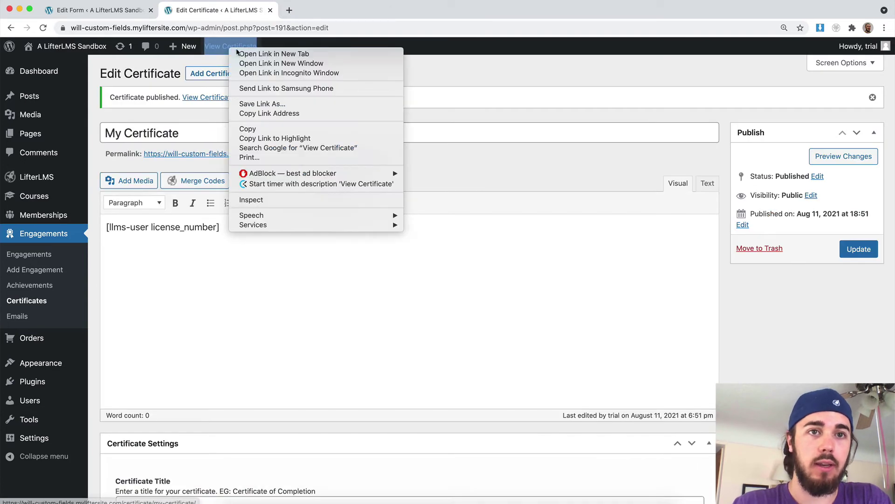
click(261, 52)
click(296, 17)
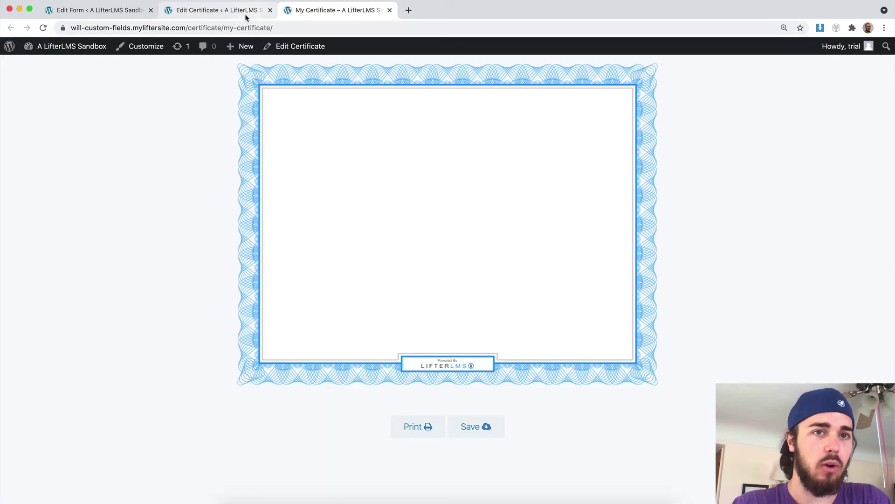
click(245, 17)
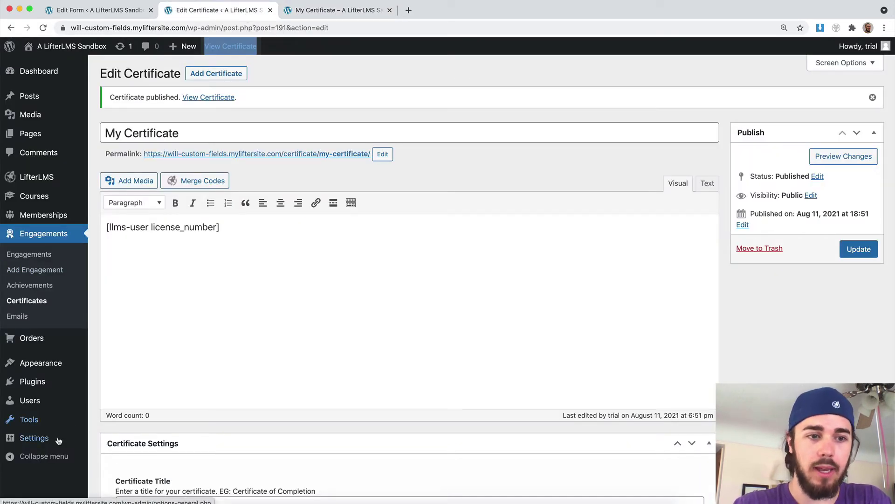
Step: Enter a sample license number in your profile's License Number field and update the profile
mouse_move(52, 445)
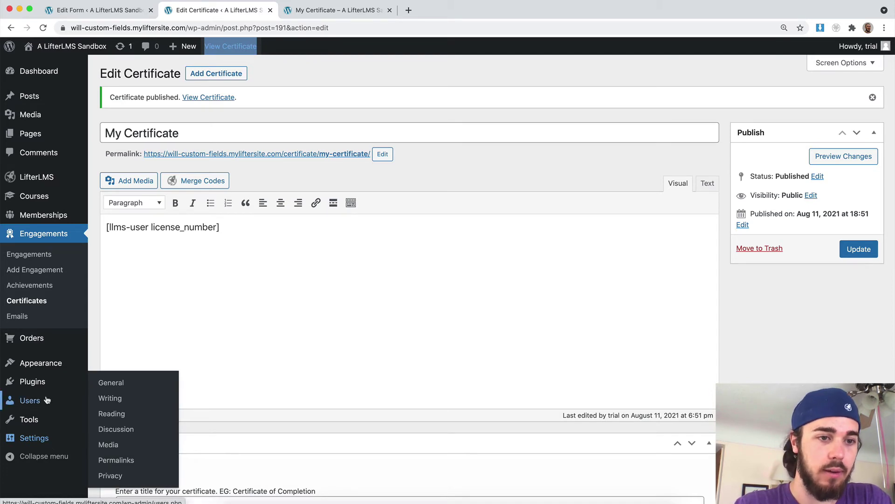
mouse_move(40, 400)
click(109, 434)
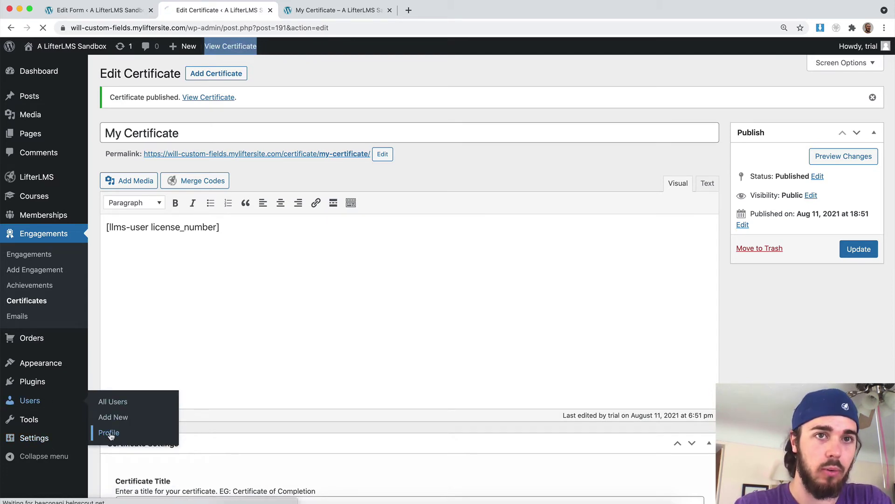
scroll(254, 260, down, 20)
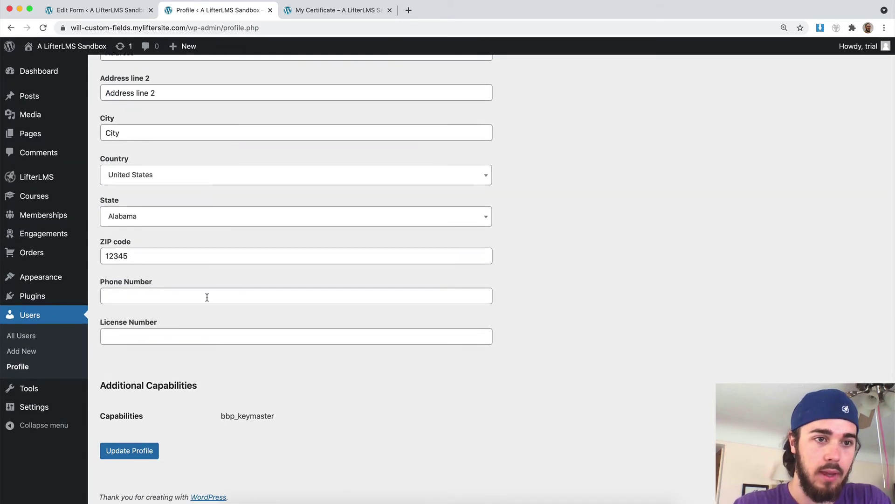
click(120, 333)
text(My)
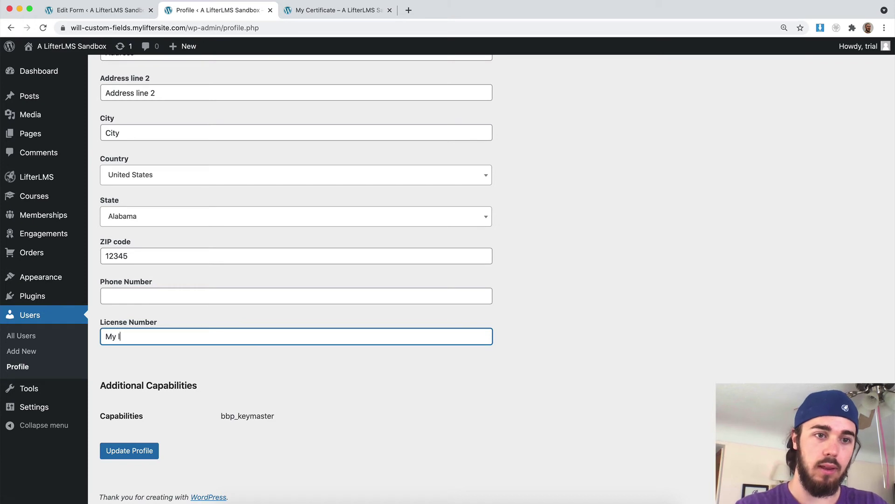
text( Licne)
key(BackSpace)
text(ens)
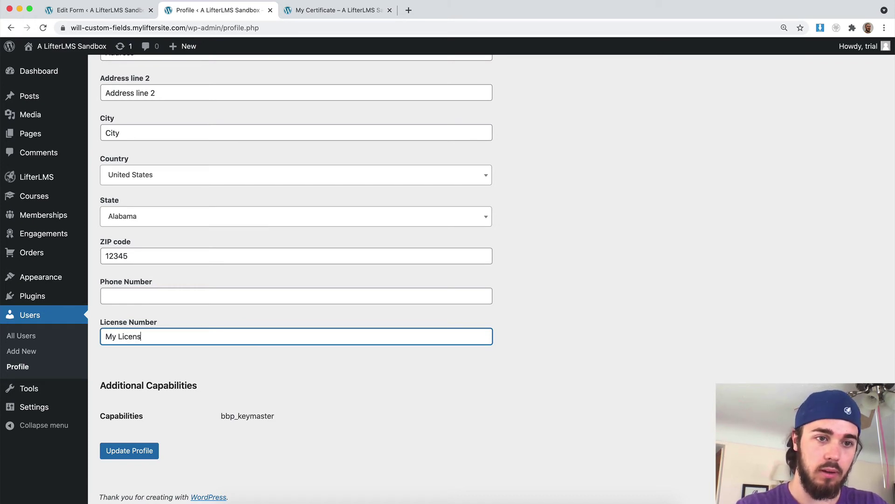
text(e unumber 1)
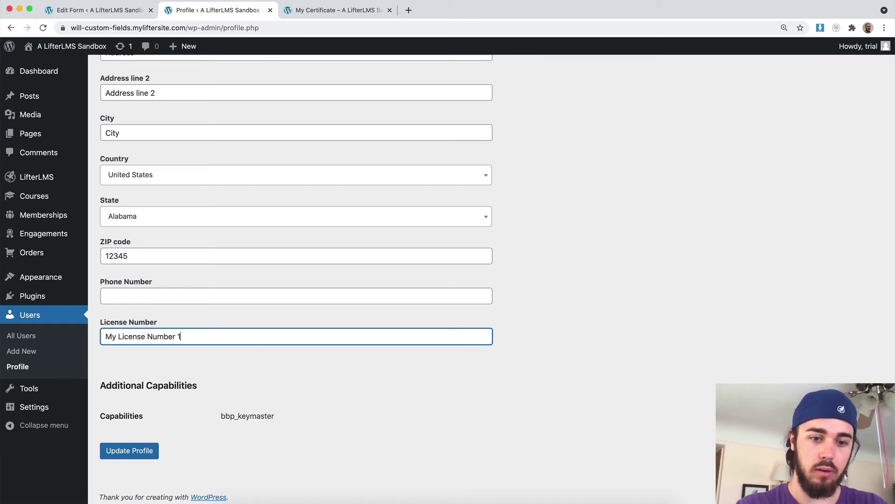
text(2345)
click(130, 452)
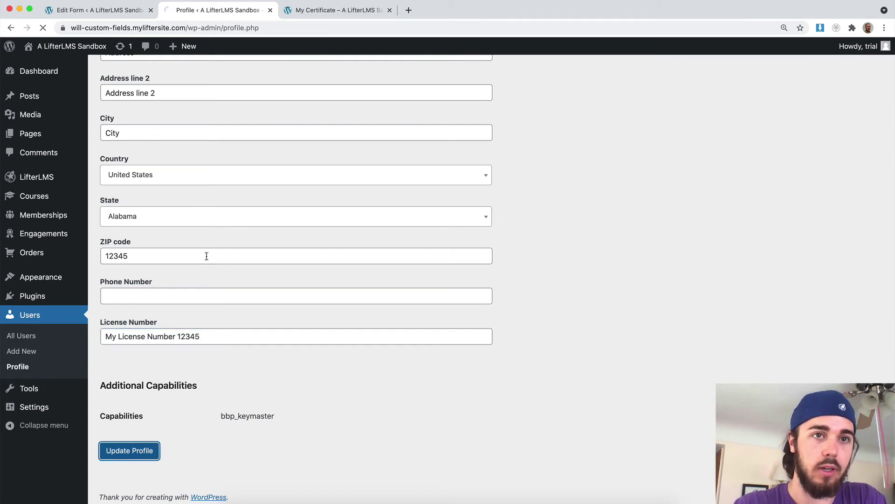
Step: Reload the certificate view to see the saved license number, then return to editing and select the shortcode
click(294, 11)
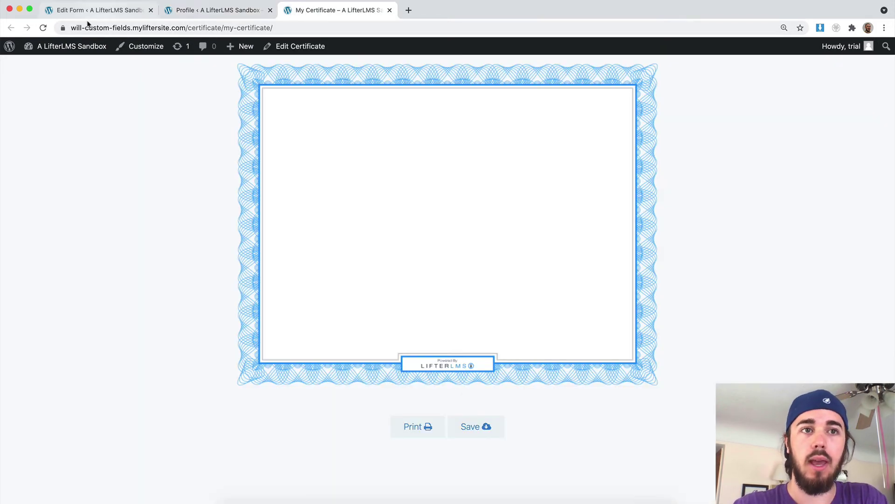
click(43, 27)
drag(281, 100, 253, 90)
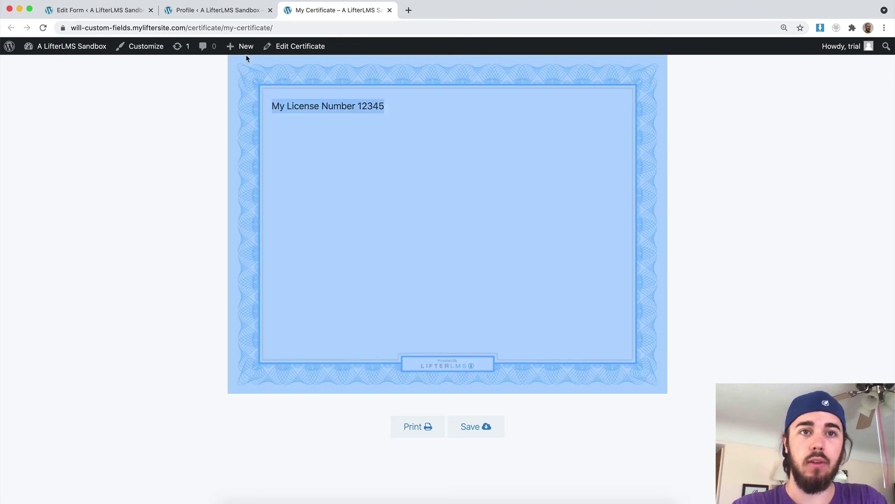
click(285, 46)
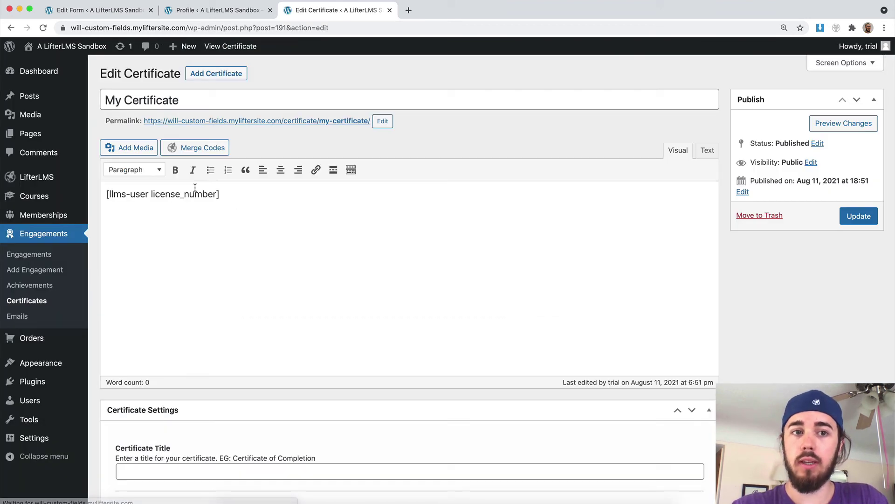
drag(105, 194, 298, 194)
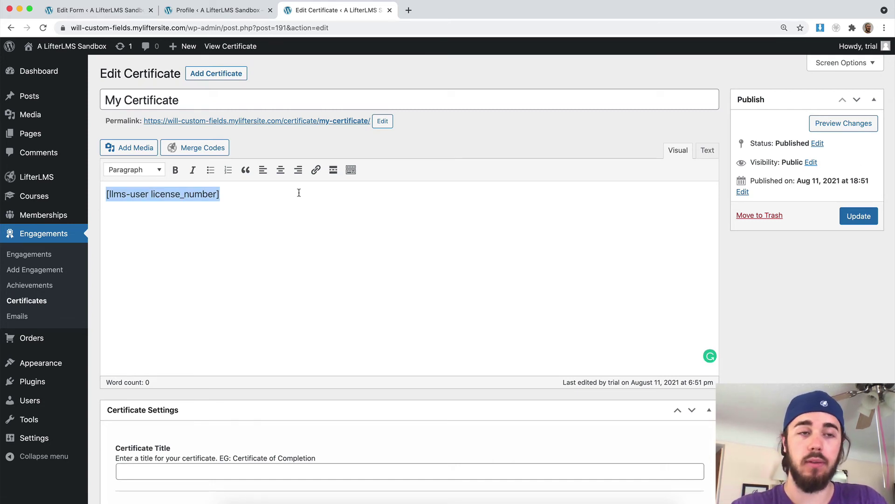
Step: Add a new page whose first paragraph reads 'Hello' and expand the toolbar's More formatting dropdown
click(56, 136)
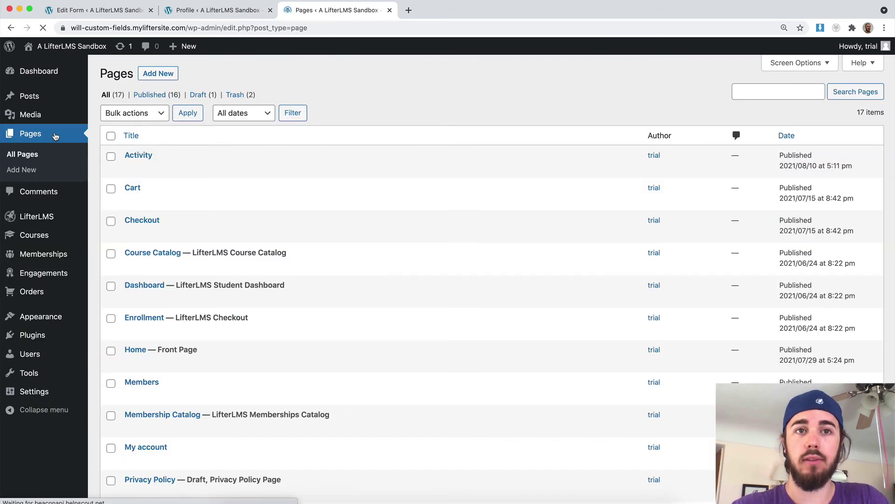
click(157, 75)
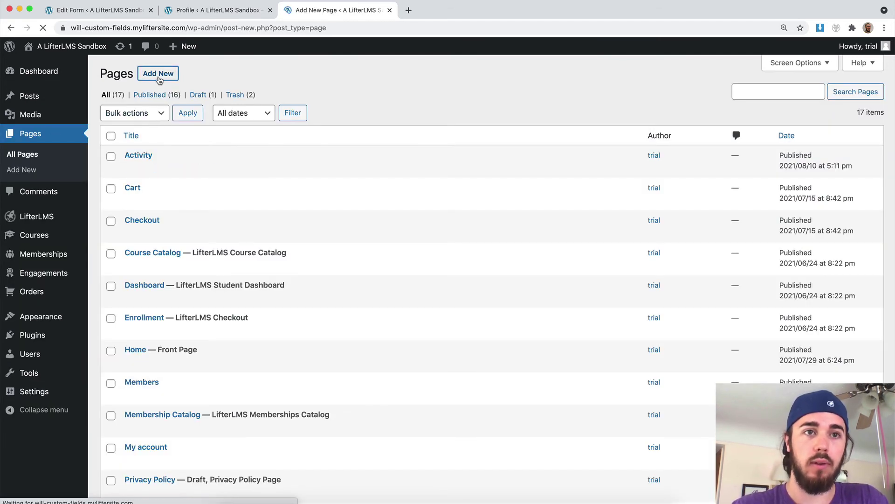
key(Down)
text(Hello)
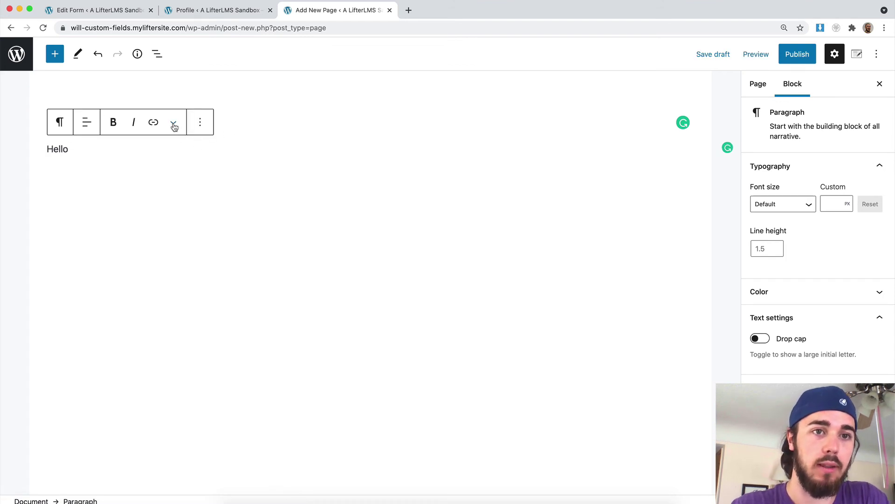
click(174, 124)
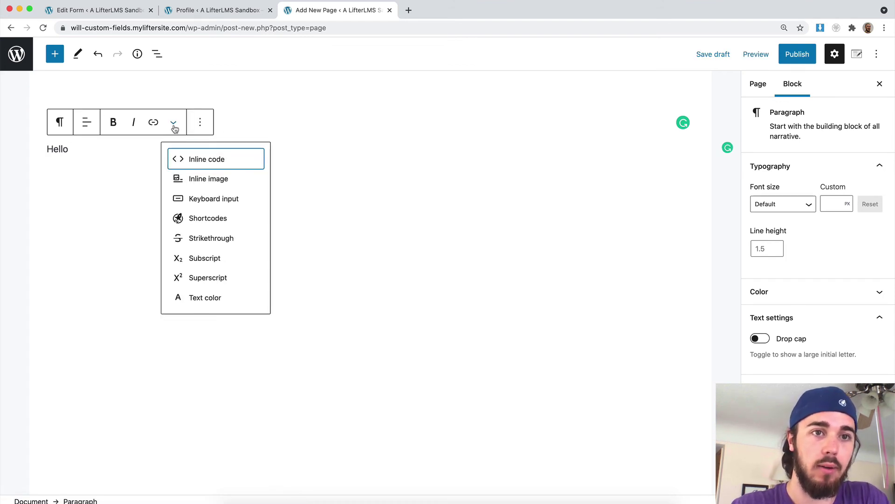
Step: Choose Shortcodes and highlight the License Number entry showing [llms-user license_number]
click(201, 220)
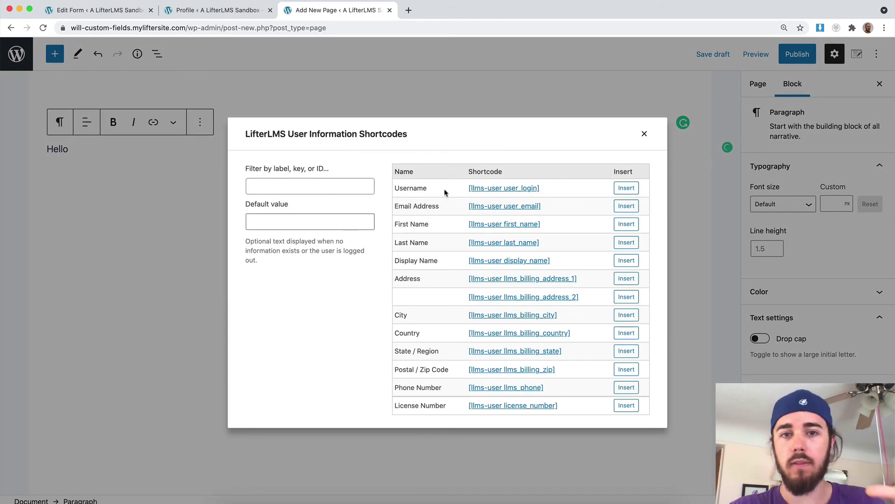
drag(393, 406, 456, 406)
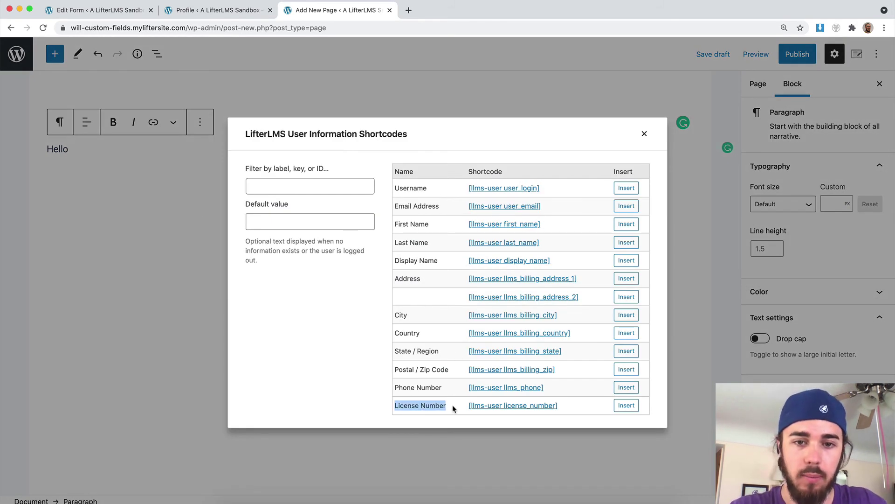
double_click(438, 406)
triple_click(439, 405)
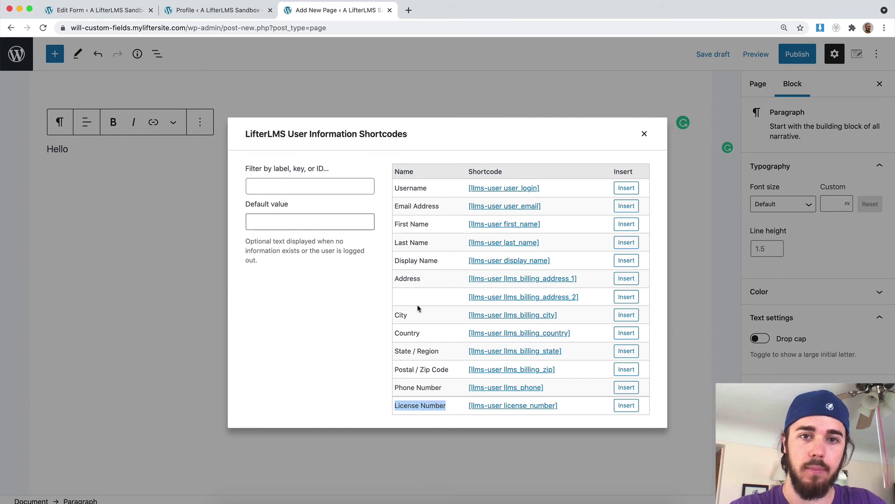